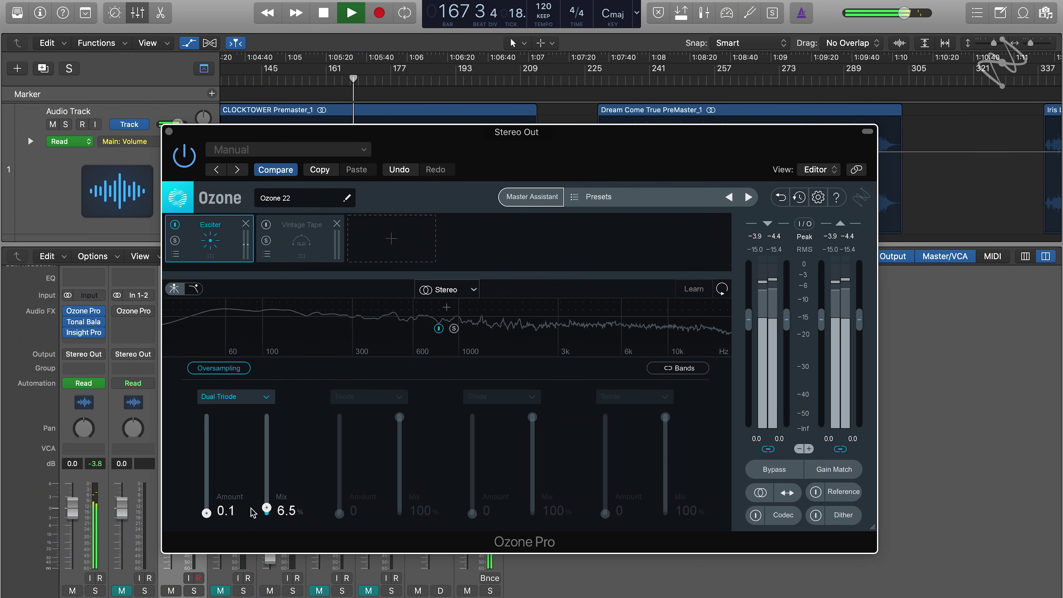
# Bring the Dual Triode Exciter Mix to 49.0% and bypass the Exciter module.
pyautogui.moveTo(250, 512); pyautogui.dragTo(217, 457)
pyautogui.moveTo(265, 514); pyautogui.dragTo(271, 442)
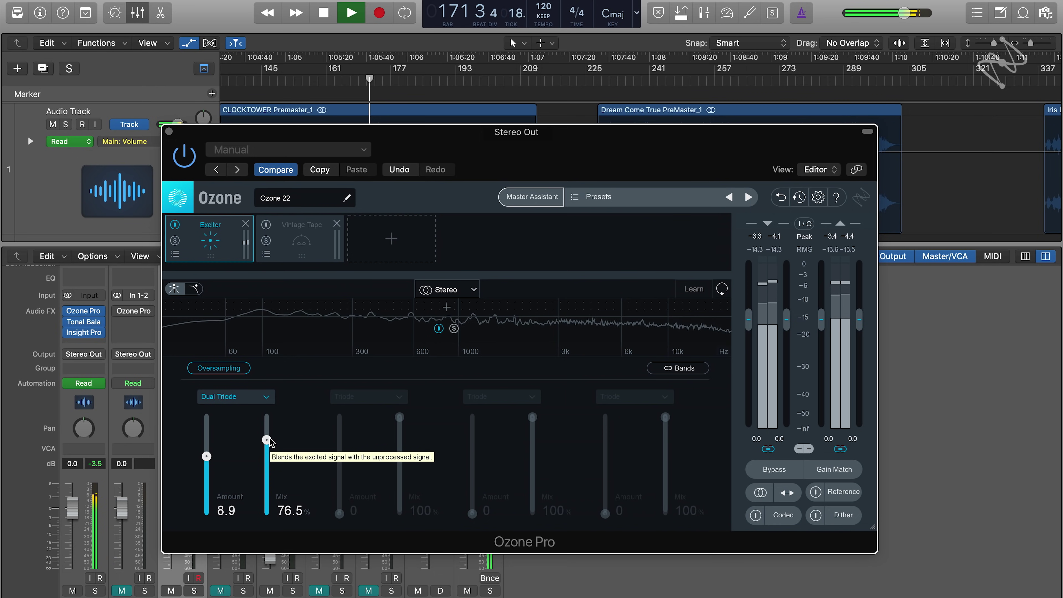
pyautogui.moveTo(270, 442); pyautogui.dragTo(267, 468)
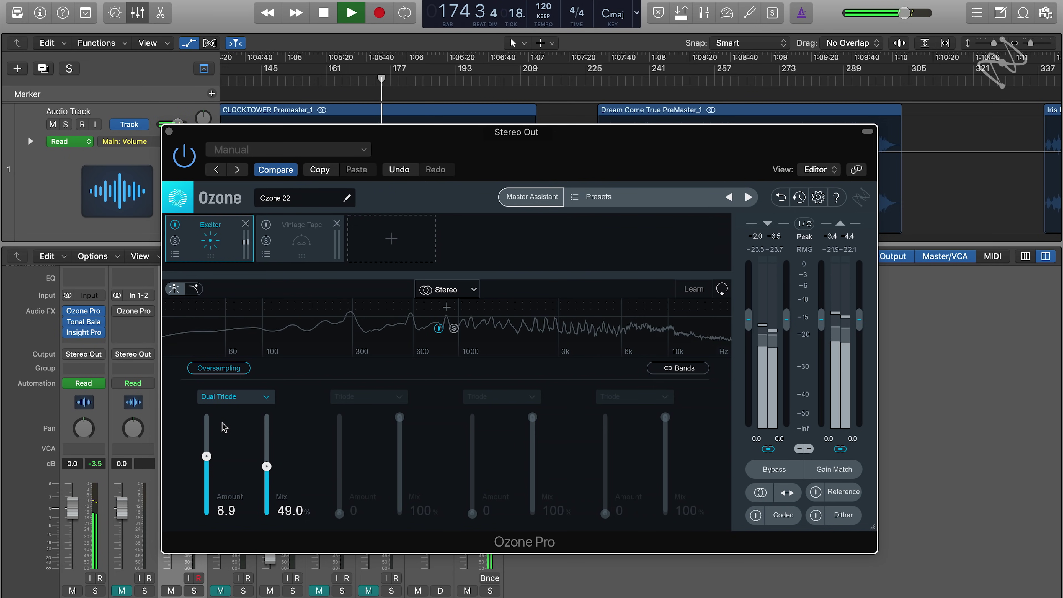
pyautogui.click(175, 225)
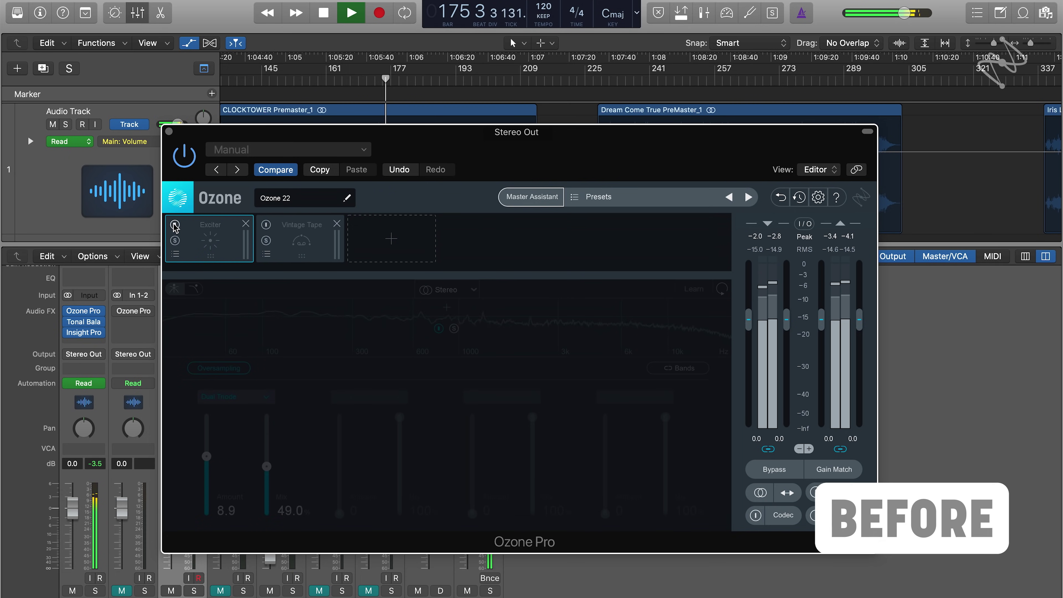
pyautogui.click(175, 225)
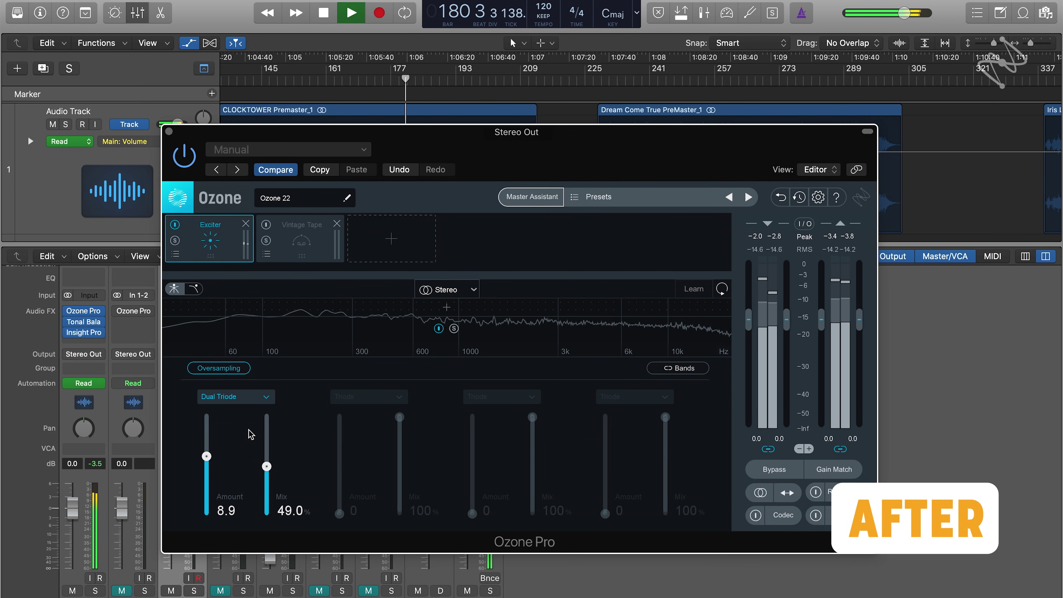
pyautogui.click(175, 225)
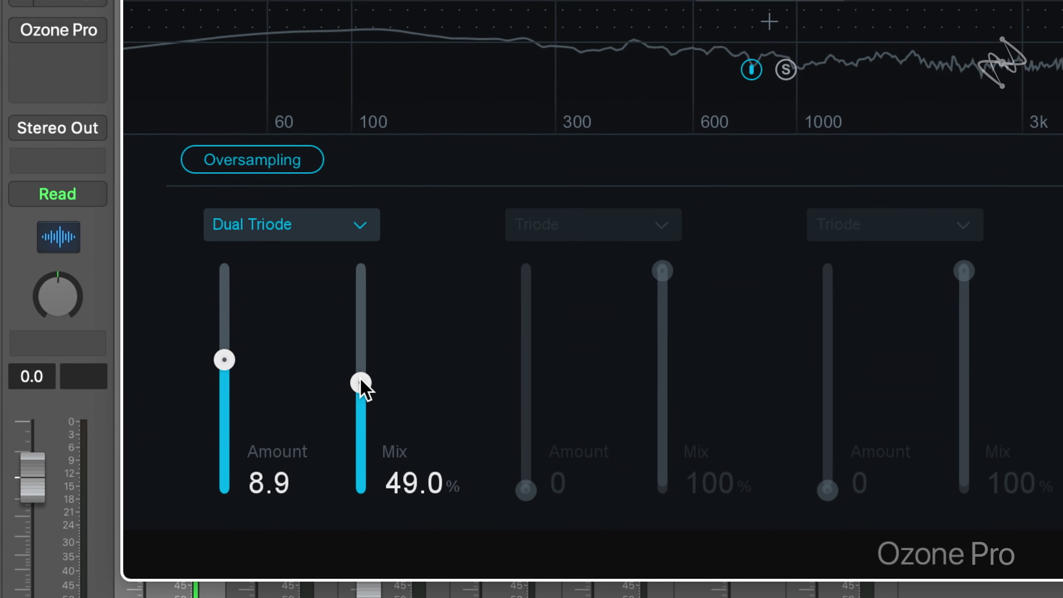
# Reduce the Dual Triode Exciter to Amount 6.2 and Mix 19.6%.
pyautogui.moveTo(361, 380); pyautogui.dragTo(355, 427)
pyautogui.moveTo(228, 363); pyautogui.dragTo(221, 408)
pyautogui.moveTo(362, 438); pyautogui.dragTo(366, 444)
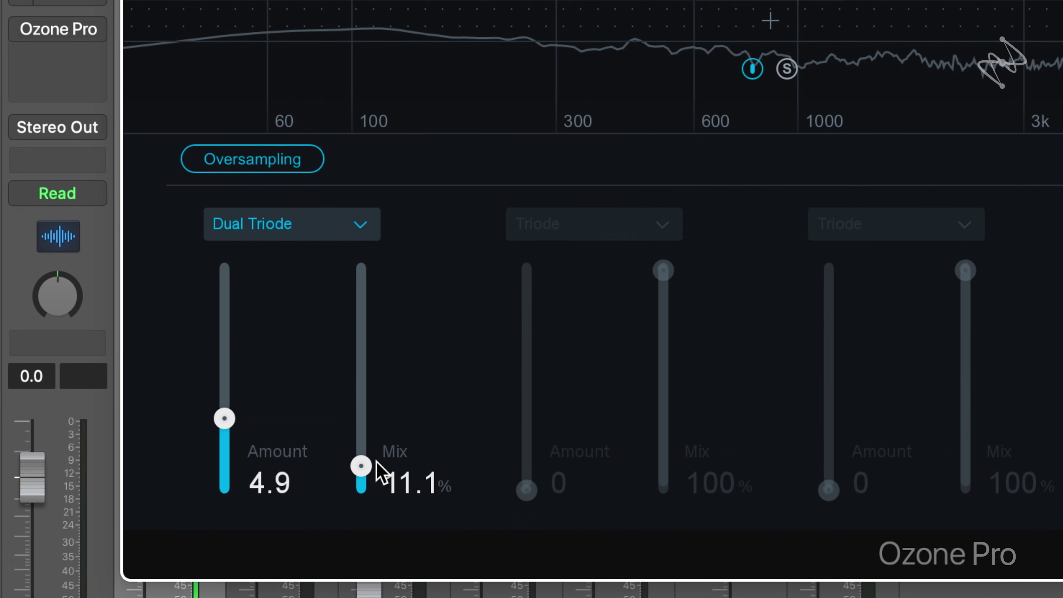
# Set the Exciter Mix to 8.5%, keeping Amount at 4.9.
pyautogui.rightClick(359, 466)
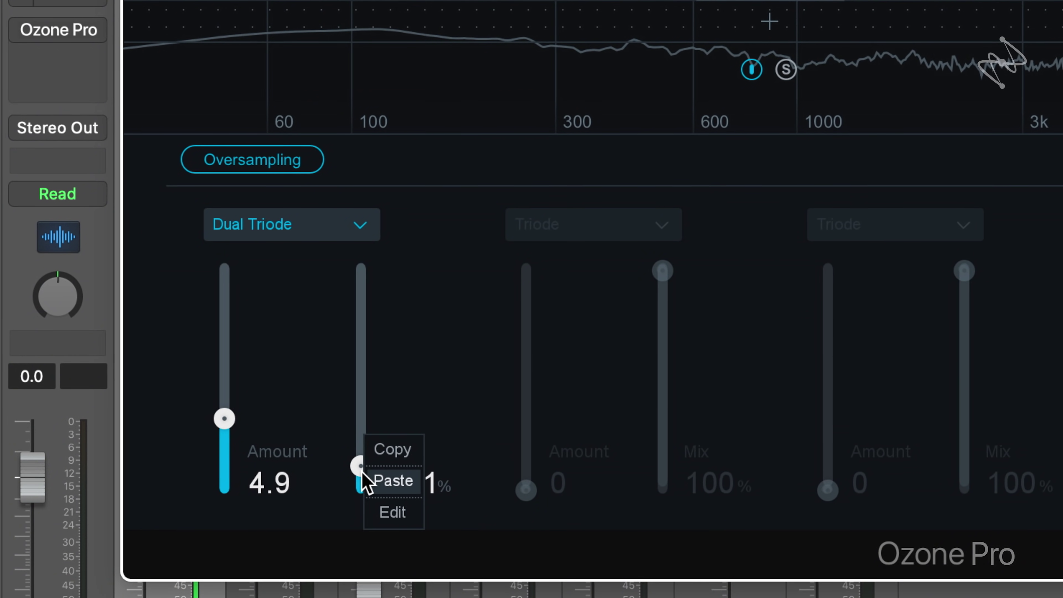
pyautogui.click(361, 465)
pyautogui.moveTo(361, 465); pyautogui.dragTo(360, 475)
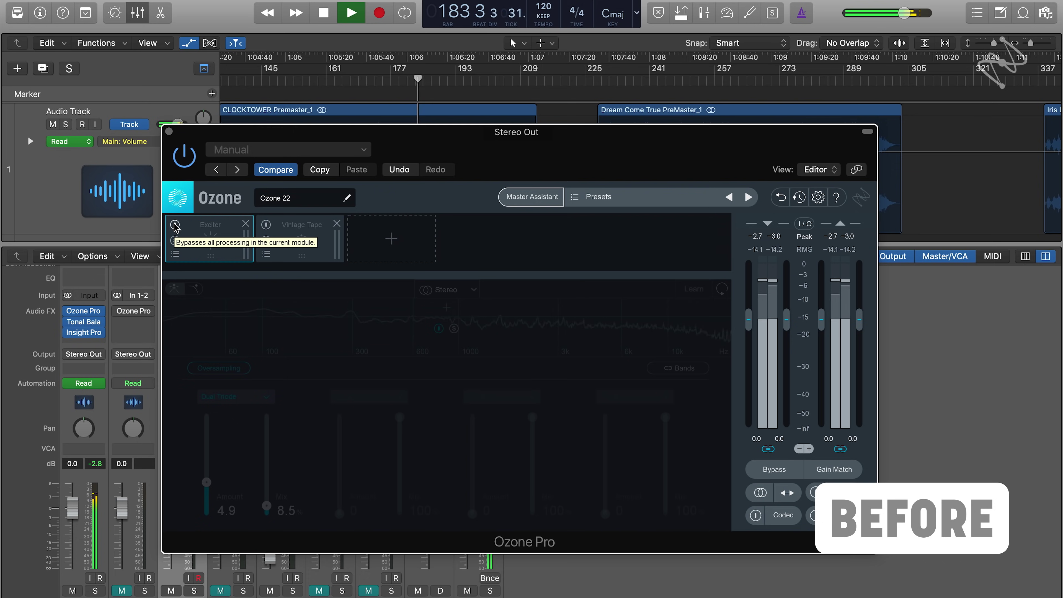
# A/B the Exciter on and off, leave it enabled at Amount 4.9, Mix 8.5%, and stop playback.
pyautogui.click(175, 225)
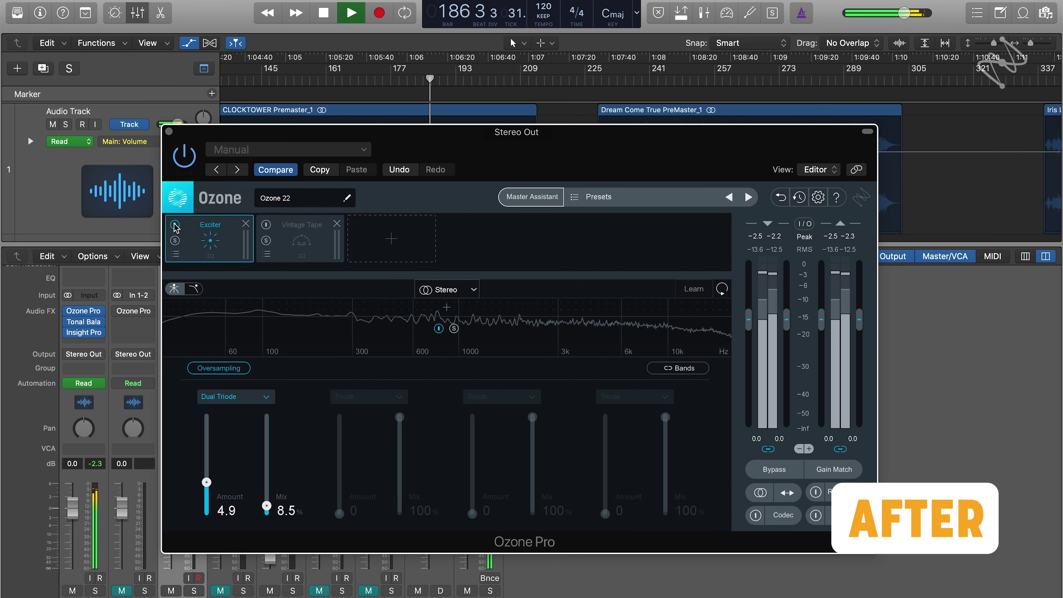
pyautogui.click(175, 225)
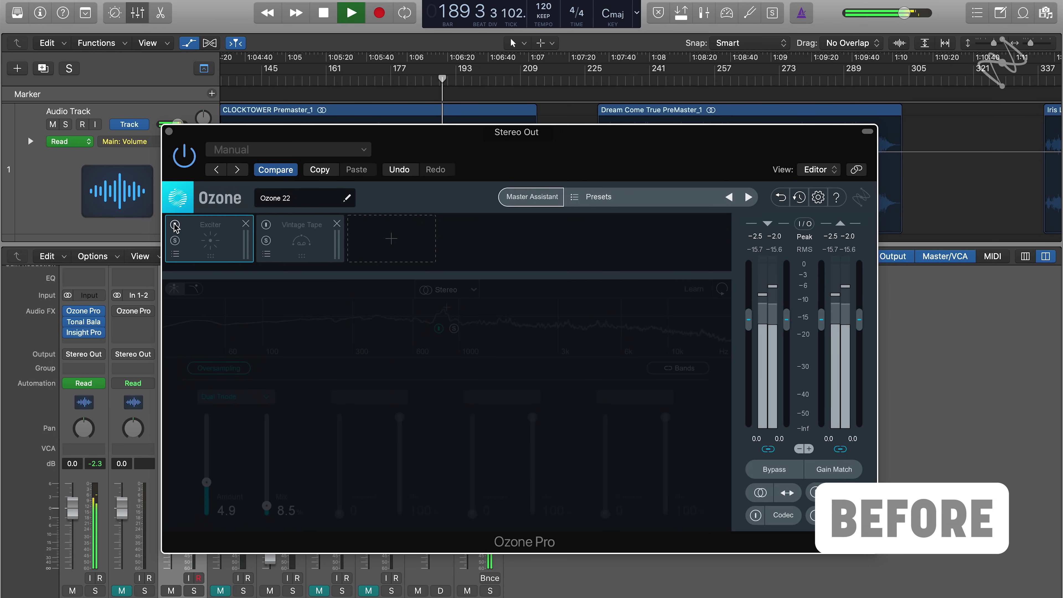
pyautogui.click(175, 225)
pyautogui.press('space')
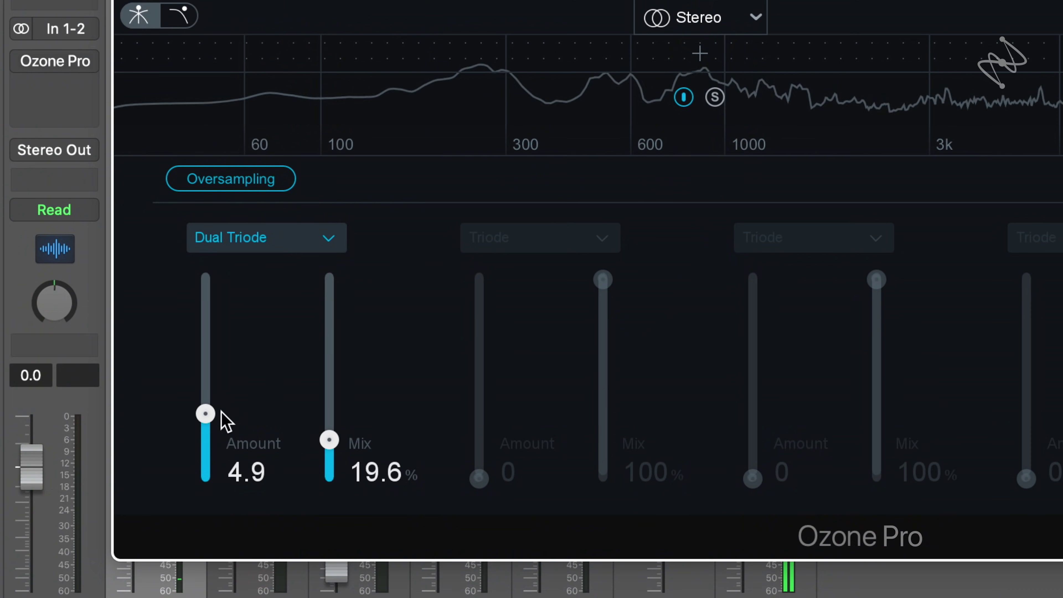
# Raise the Dual Triode Amount to 6.0.
pyautogui.moveTo(218, 416); pyautogui.dragTo(207, 400)
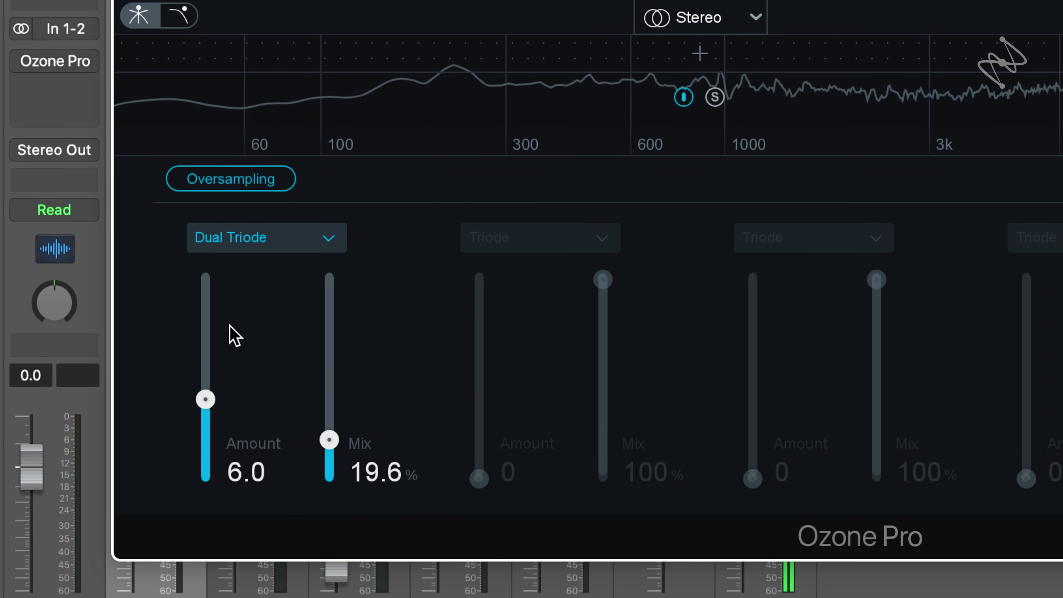
# Compare Tube and Dual Triode modes on the first Exciter band, ending on Tube.
pyautogui.click(242, 245)
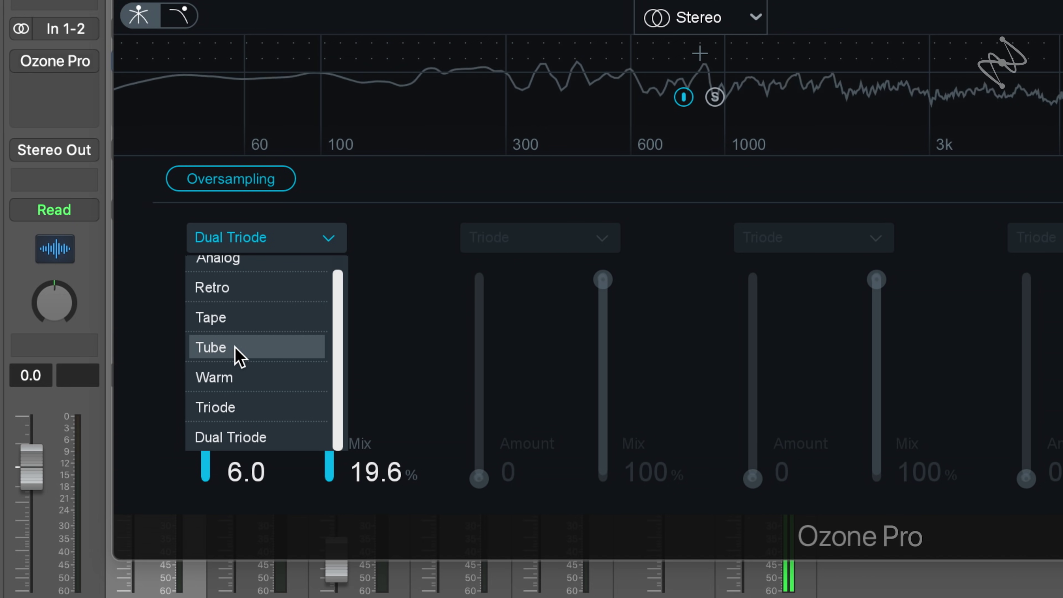
pyautogui.click(240, 357)
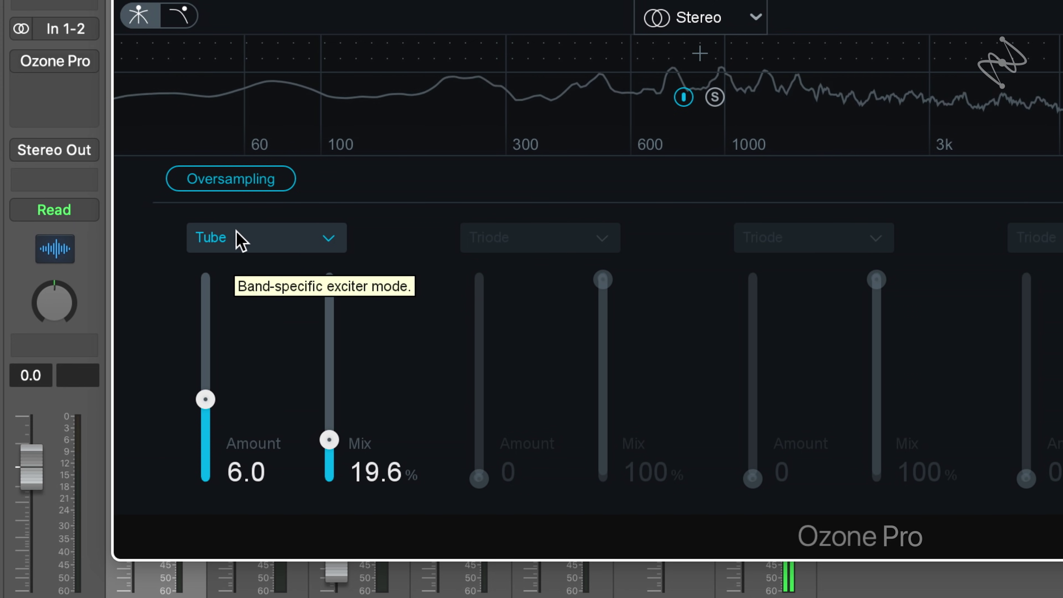
pyautogui.click(239, 238)
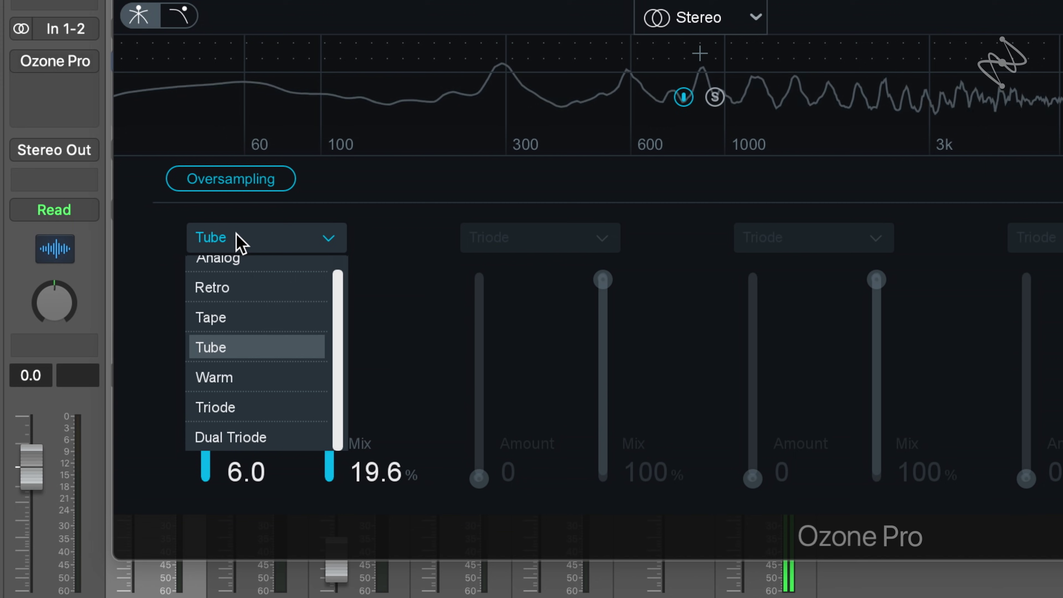
pyautogui.click(284, 438)
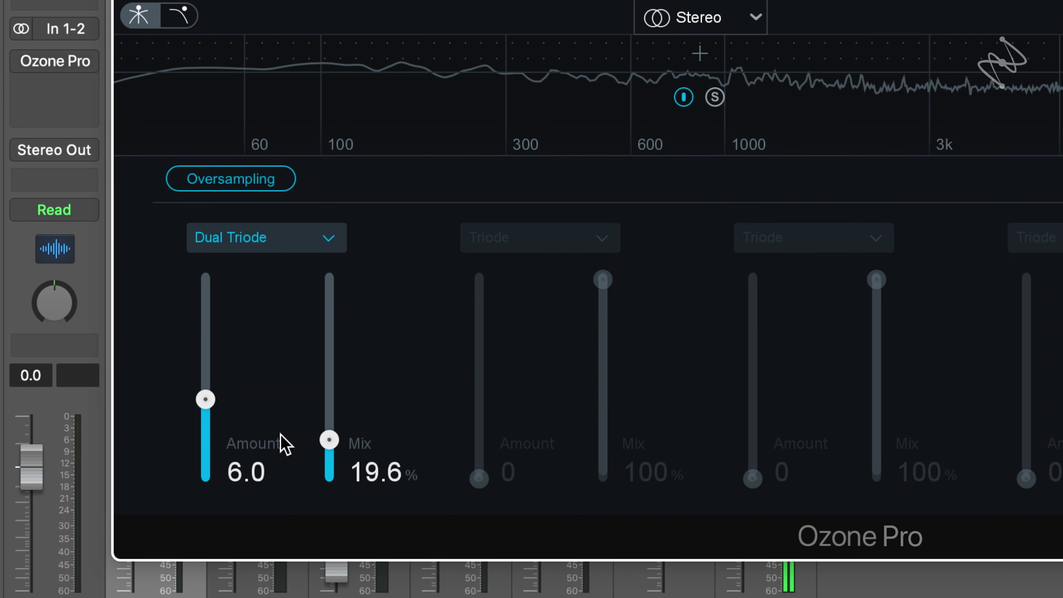
pyautogui.click(265, 247)
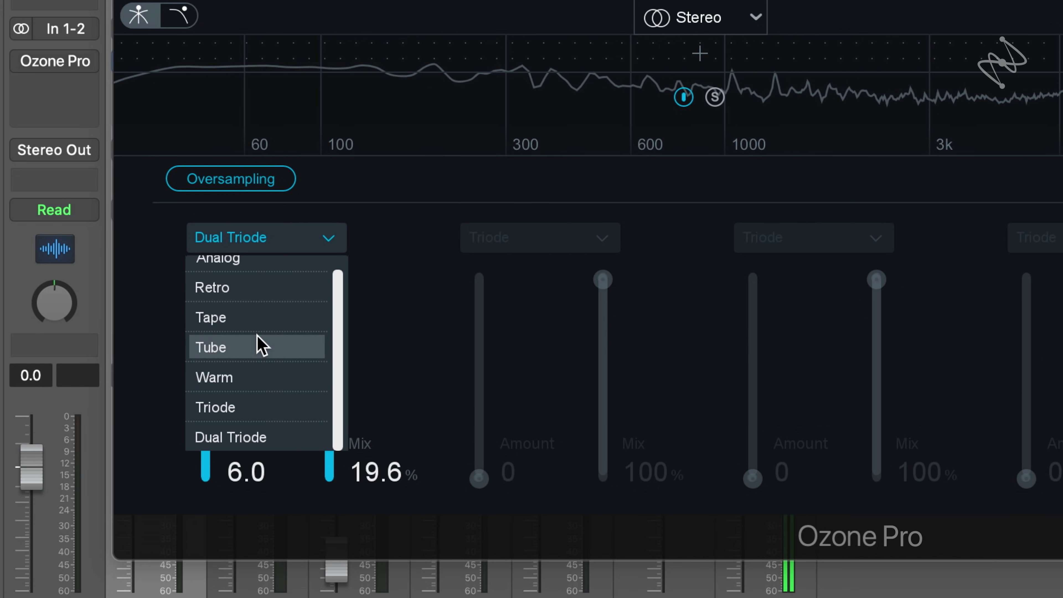
pyautogui.click(261, 346)
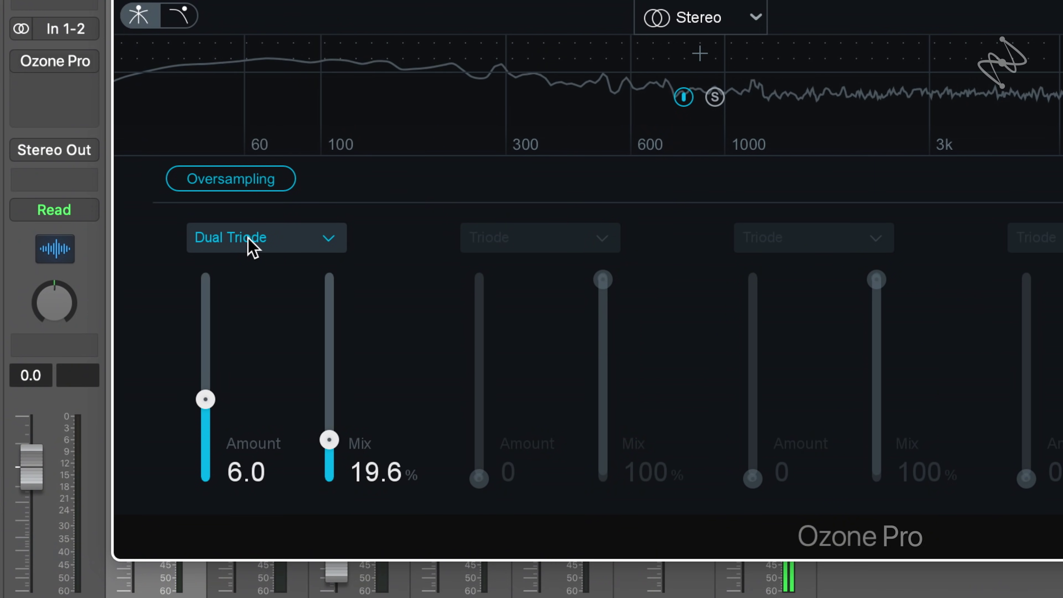
# Audition Tube versus Dual Triode on band 1 again and settle on Tube mode.
pyautogui.click(252, 247)
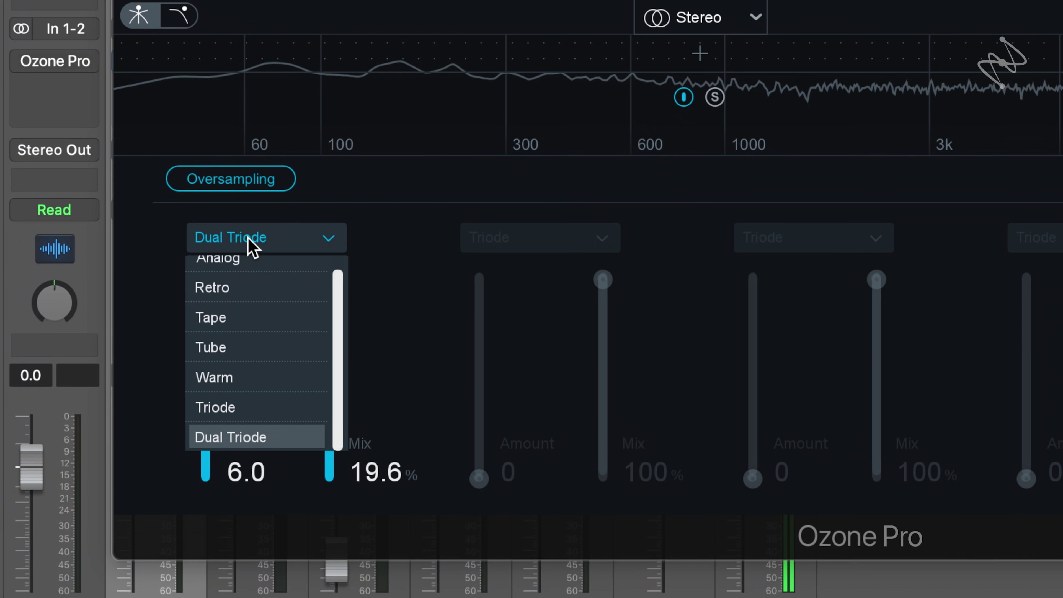
pyautogui.click(253, 349)
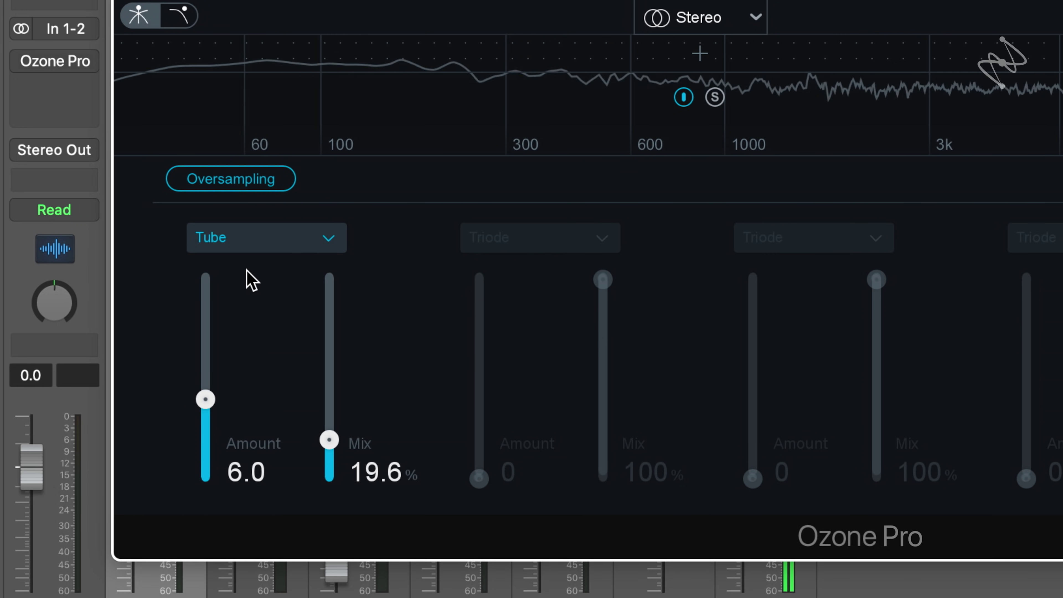
pyautogui.click(244, 250)
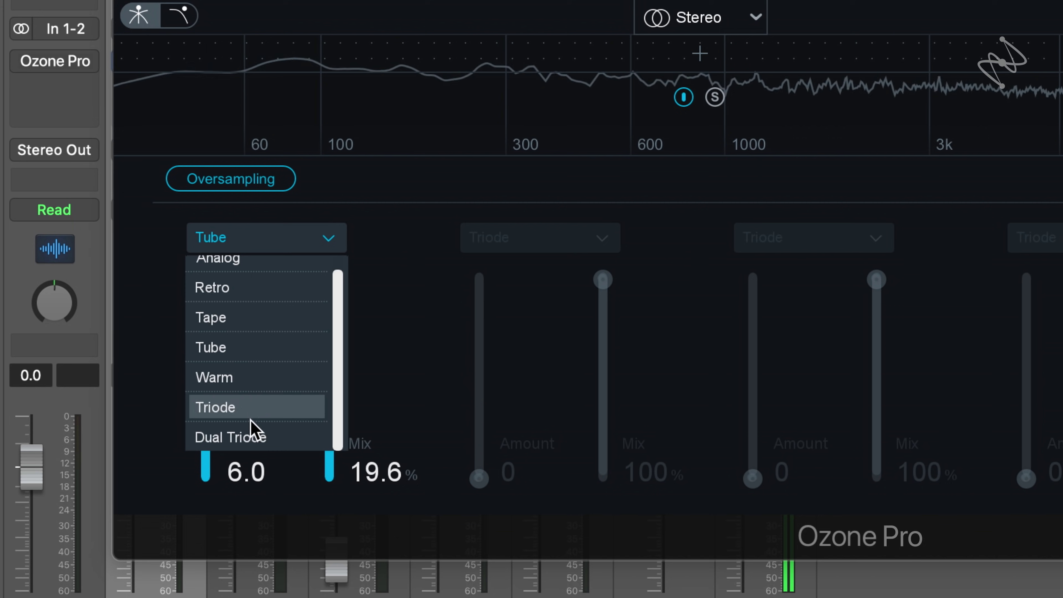
pyautogui.click(250, 437)
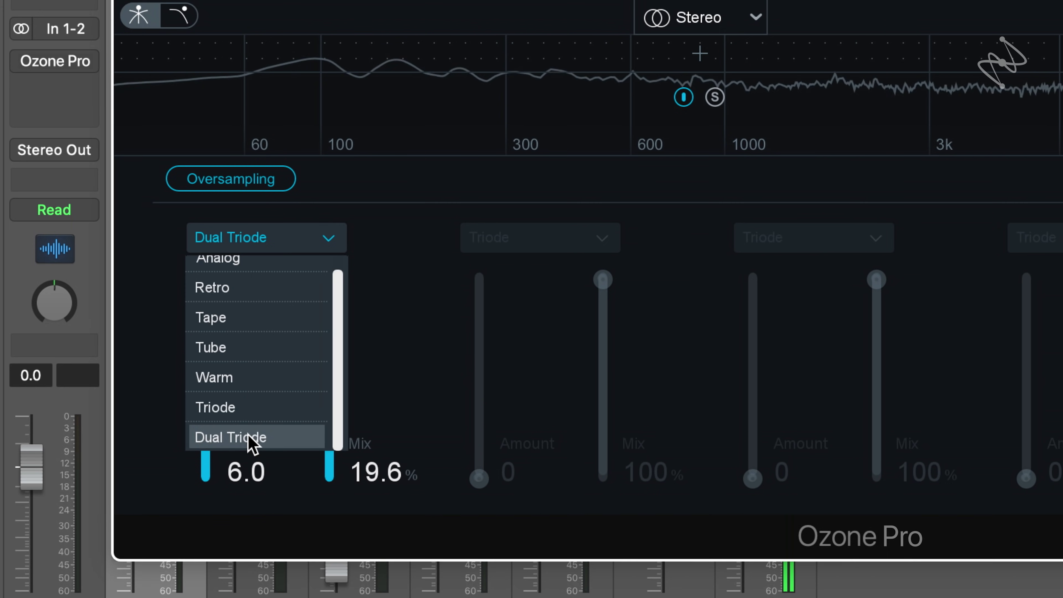
pyautogui.click(264, 250)
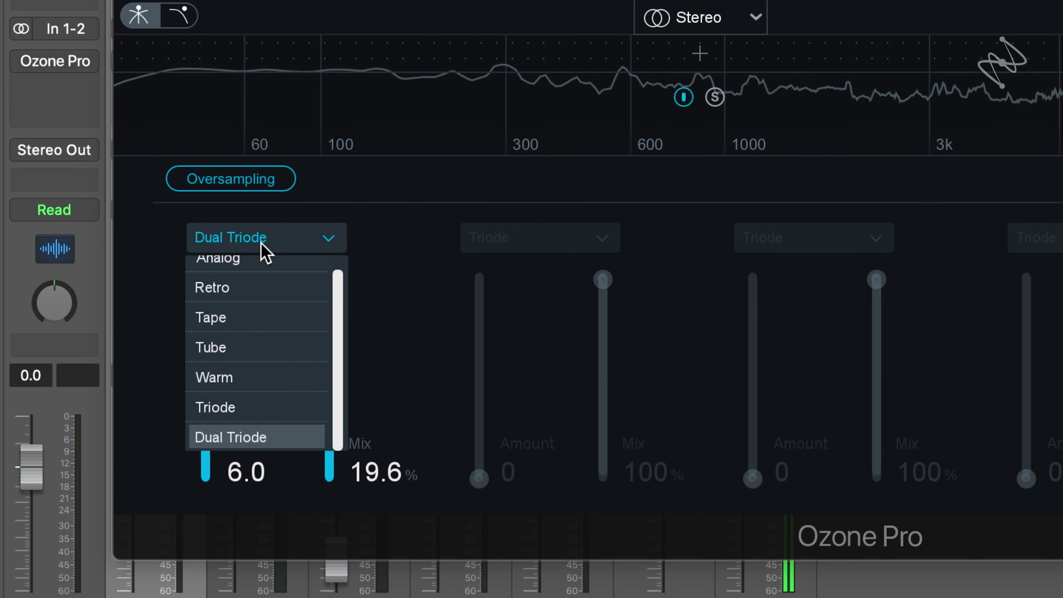
pyautogui.click(258, 347)
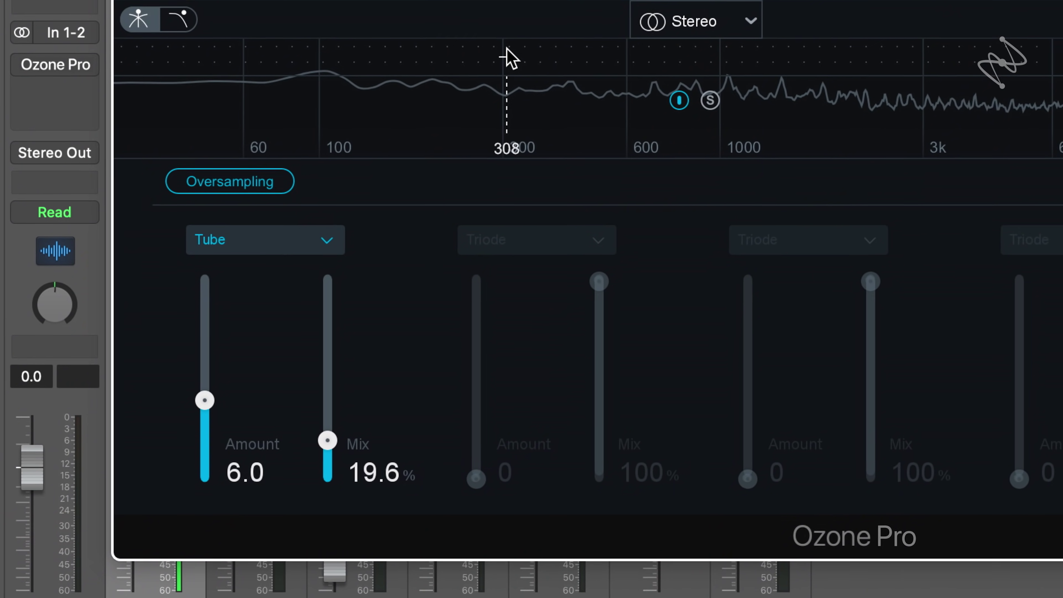
# Enable the second band, bypass the Tube low band, and move the low crossover to about 338 Hz.
pyautogui.click(505, 57)
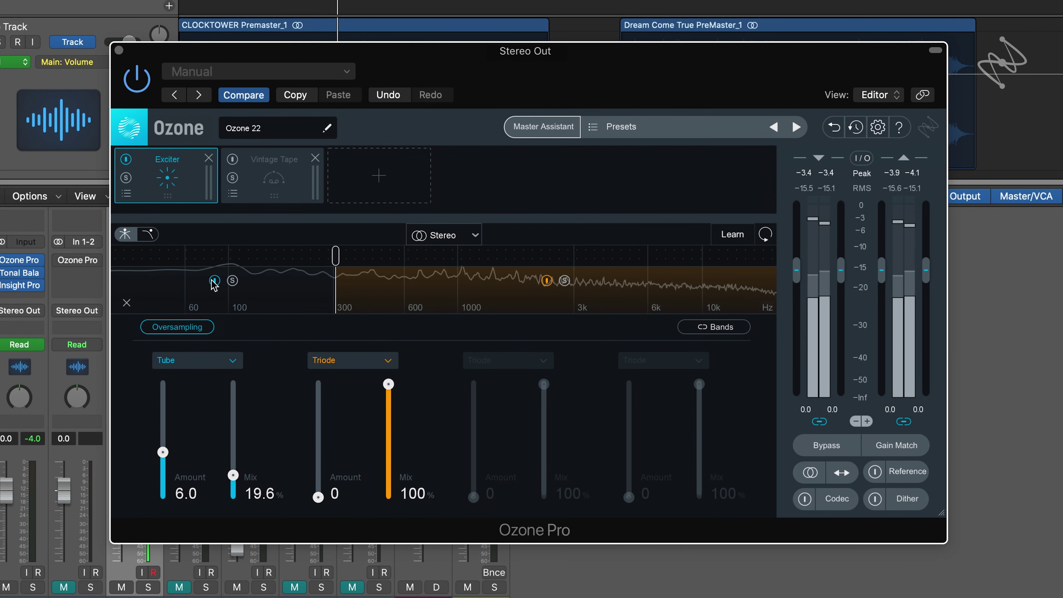
pyautogui.click(234, 237)
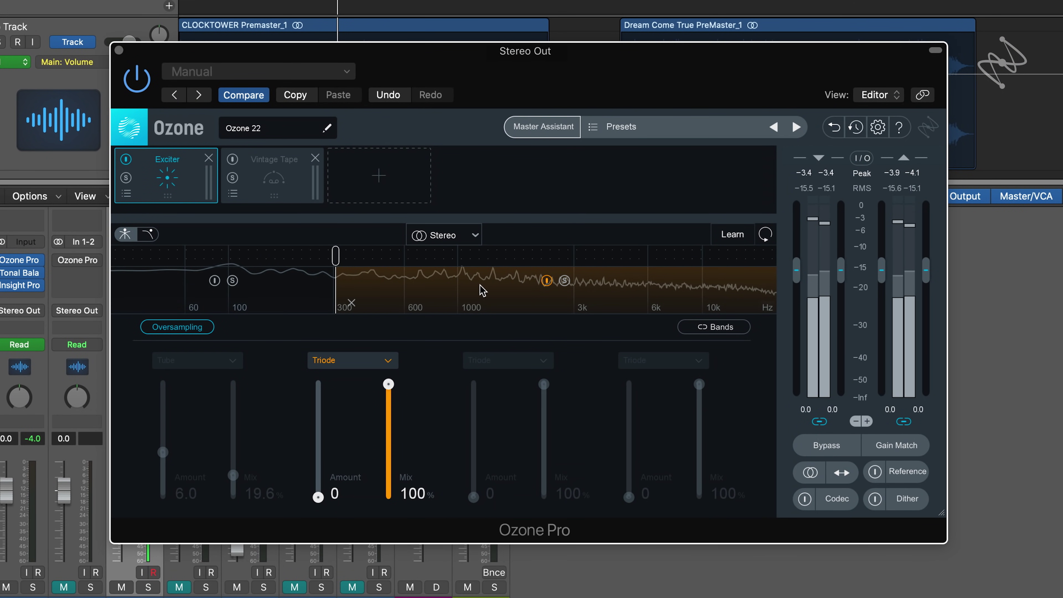
pyautogui.moveTo(333, 258)
pyautogui.moveTo(333, 258)
pyautogui.mouseDown()
pyautogui.moveTo(379, 256)
pyautogui.moveTo(350, 259)
pyautogui.mouseUp()
# Add an upper crossover near 6 kHz and bypass the new top band.
pyautogui.click(658, 260)
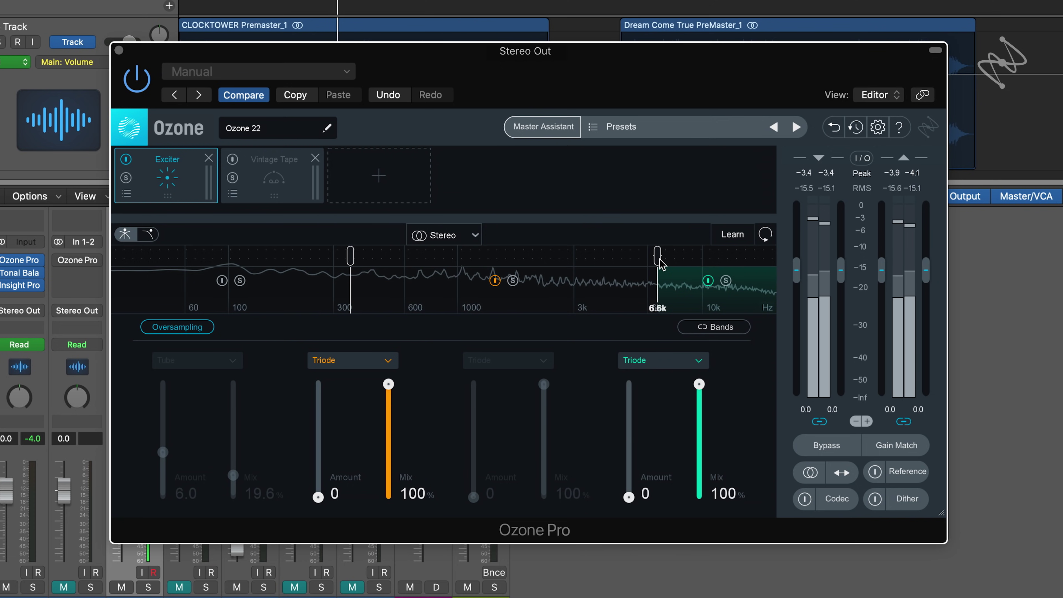
pyautogui.moveTo(661, 264); pyautogui.dragTo(651, 262)
pyautogui.click(701, 280)
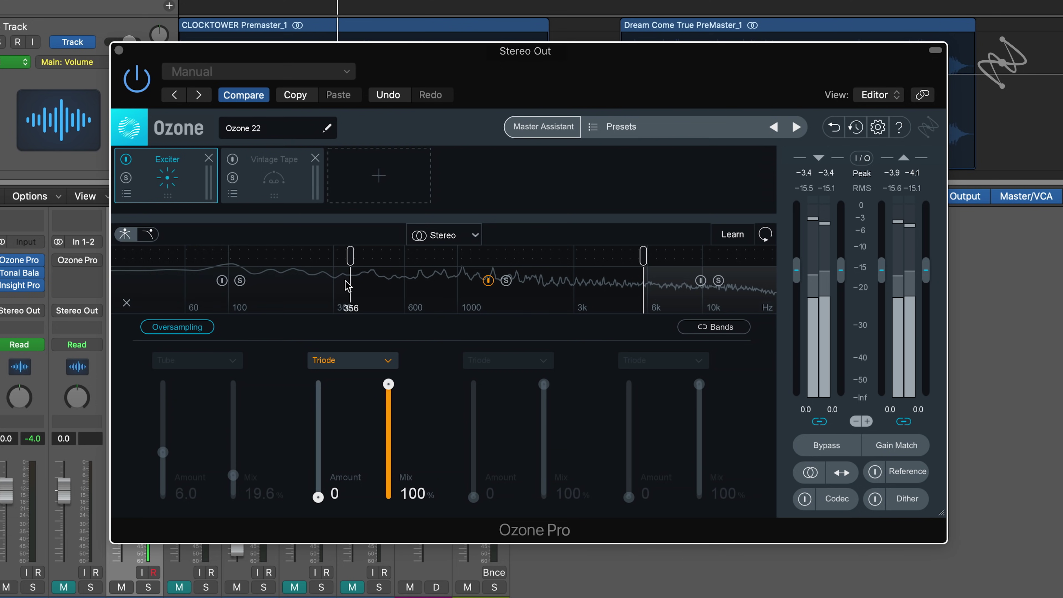
# Set the mid band to Dual Triode with Amount 8.8 and Mix 61.4%, then A/B its bypass.
pyautogui.click(330, 365)
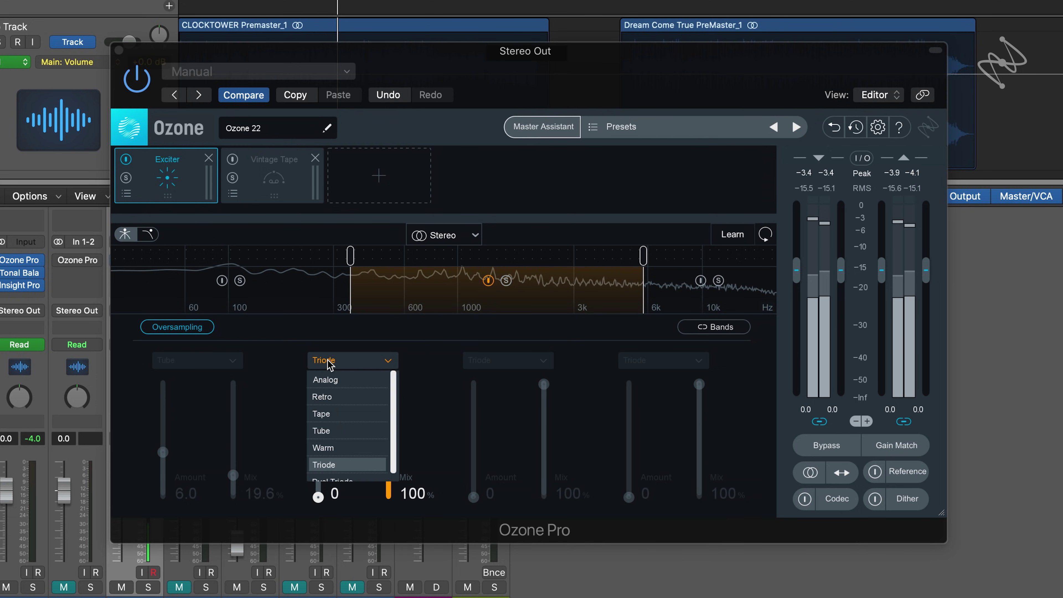
pyautogui.click(347, 483)
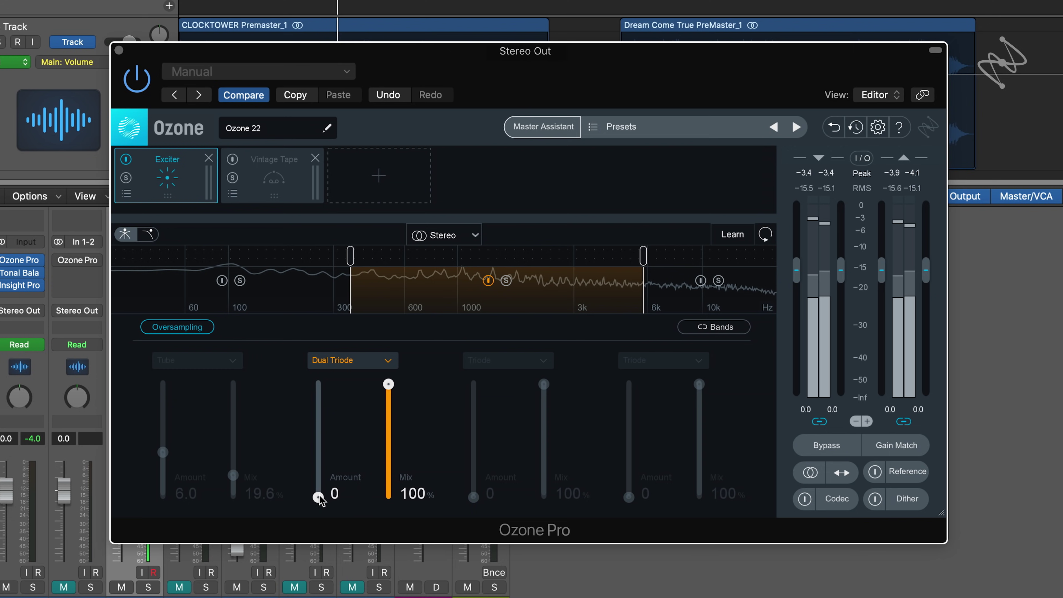
pyautogui.moveTo(318, 497); pyautogui.dragTo(318, 431)
pyautogui.moveTo(389, 384); pyautogui.dragTo(389, 427)
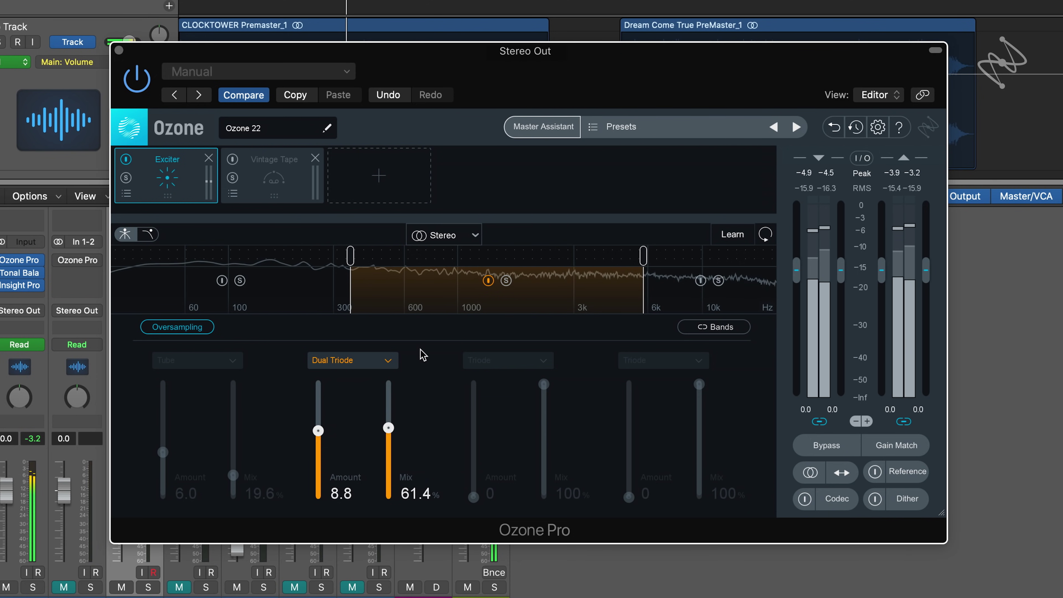
pyautogui.click(488, 280)
pyautogui.click(488, 280)
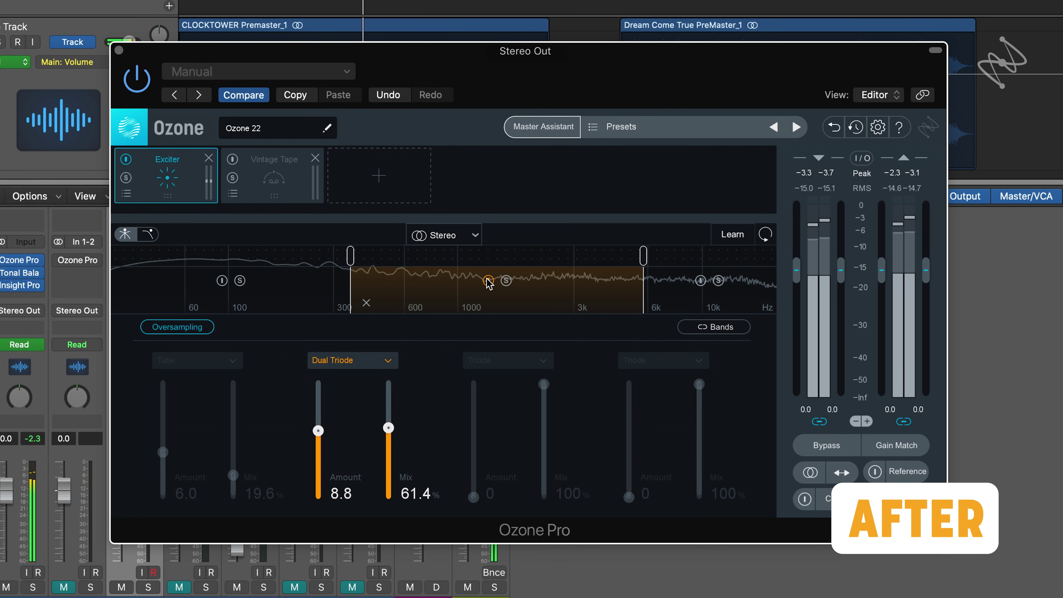
pyautogui.click(488, 280)
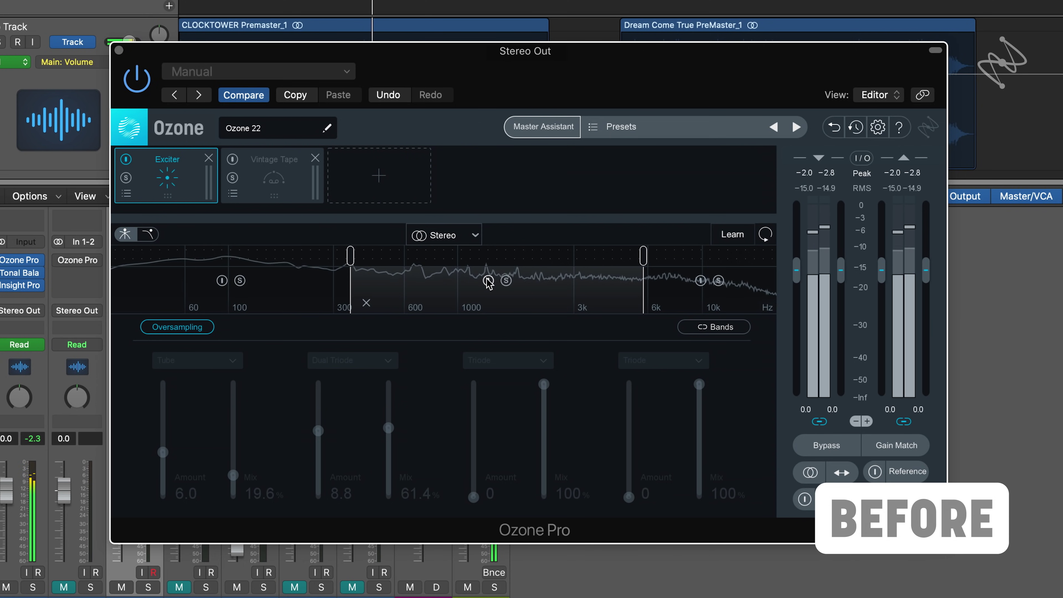
pyautogui.click(488, 280)
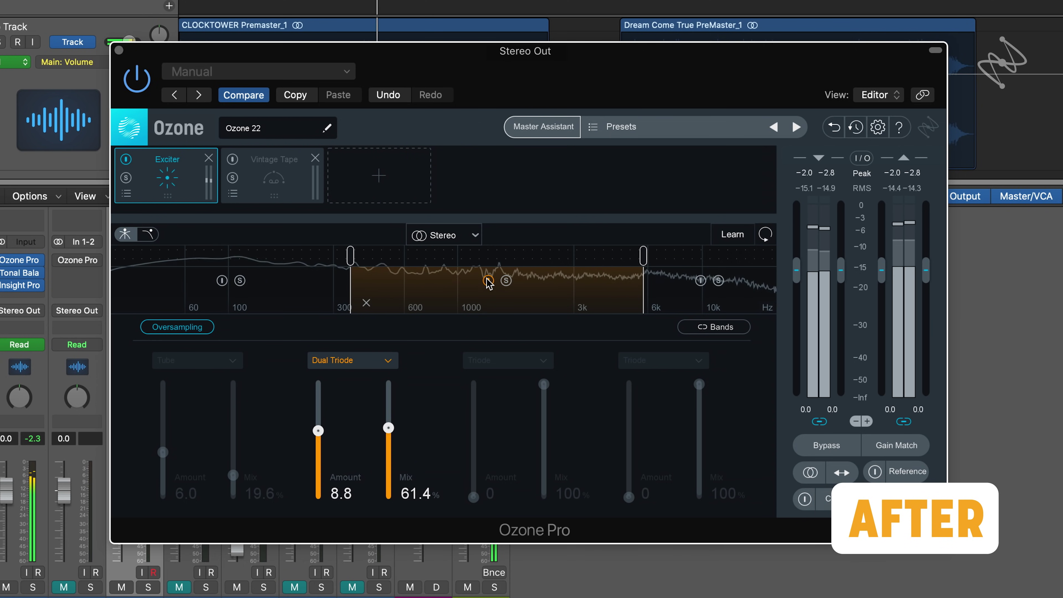